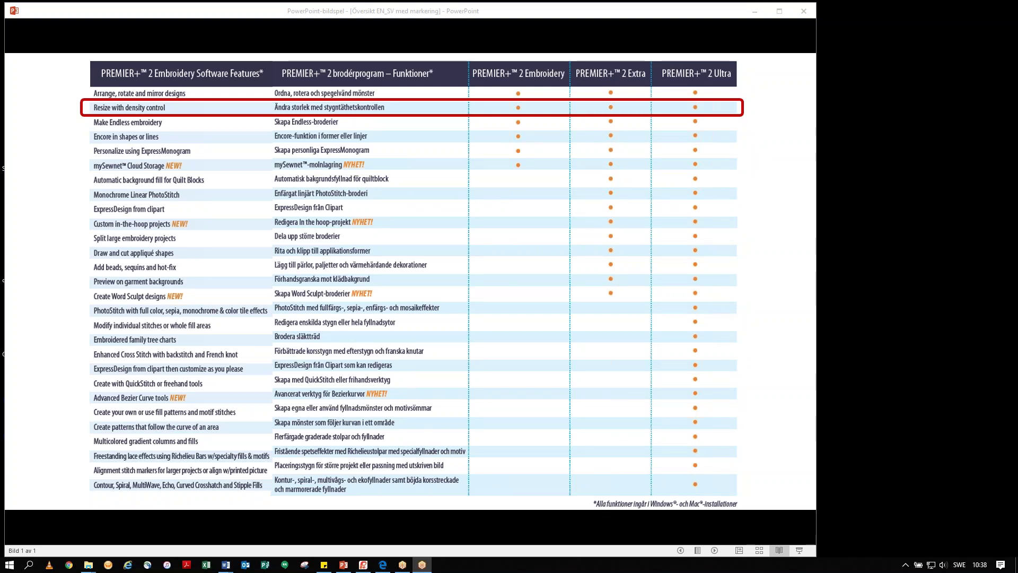
Switch to PREMIER+ 2 Embroidery Ultra and move the bee design slightly down and to the left in the hoop
click(363, 565)
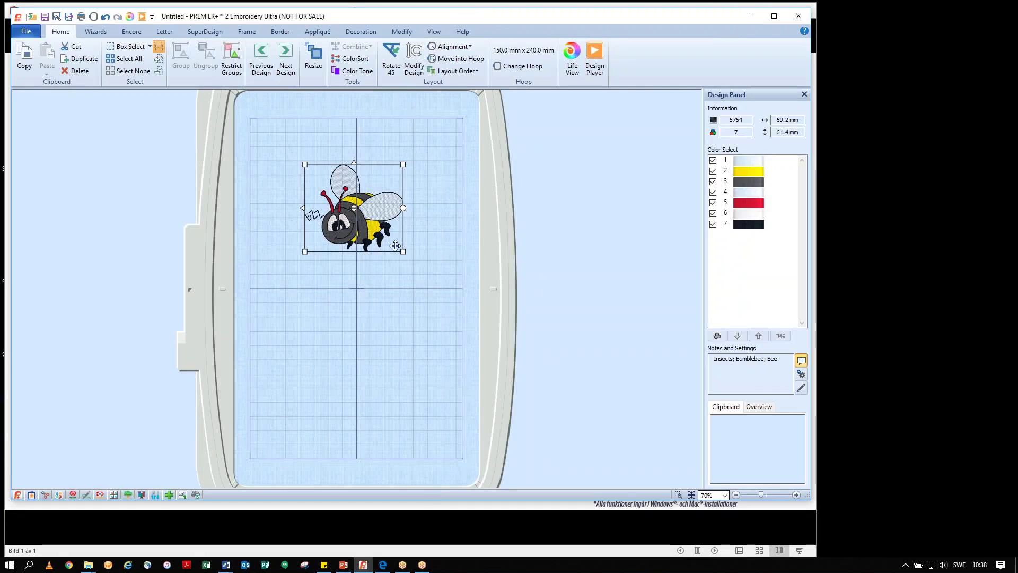
drag(395, 245, 379, 252)
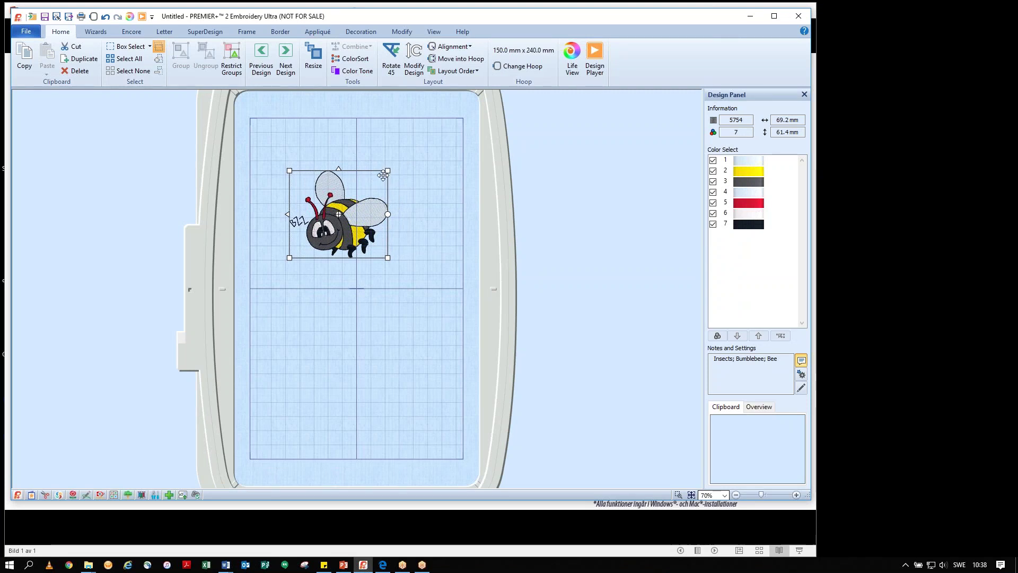
Try scaling the bee without stitch recalculation to about 99 × 85 mm and about 91 × 85 mm, undoing each enlargement
drag(386, 172, 430, 138)
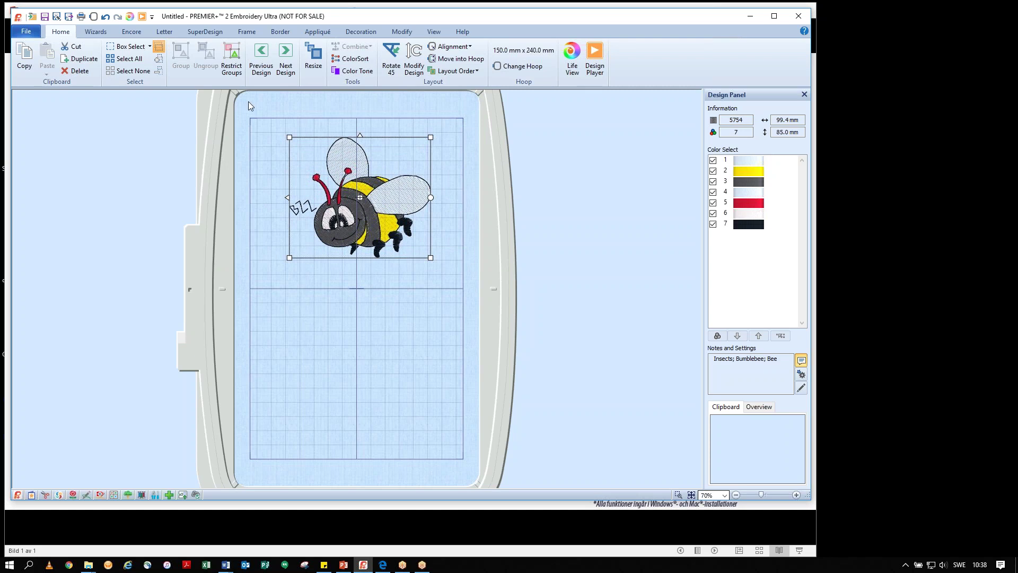
click(106, 17)
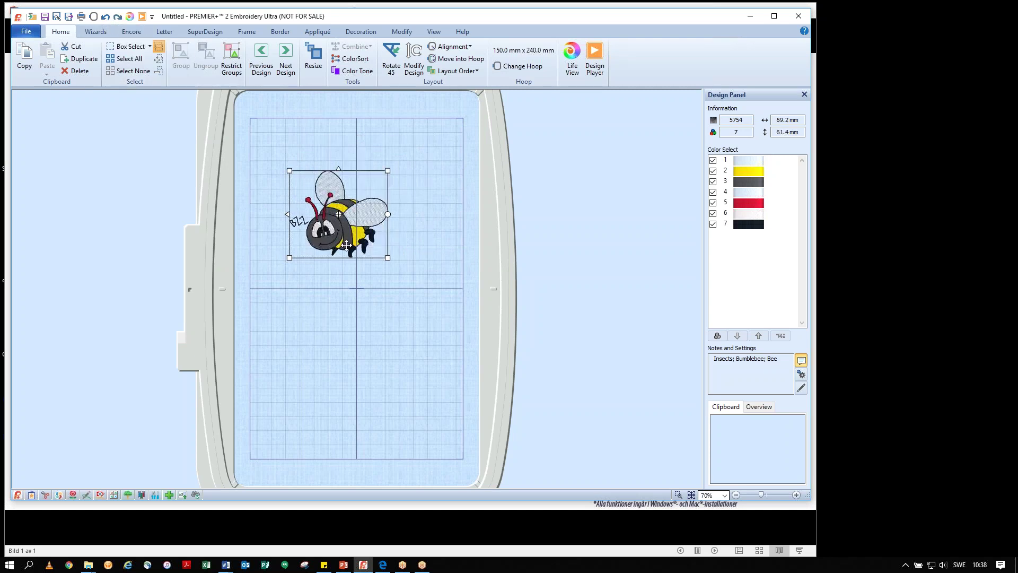
drag(366, 245, 375, 265)
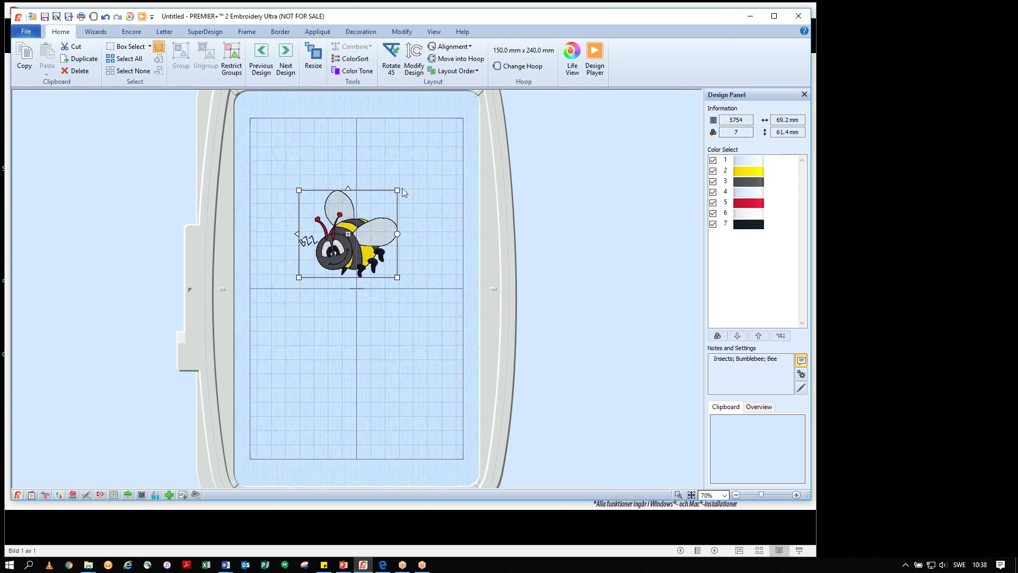
drag(398, 190, 428, 157)
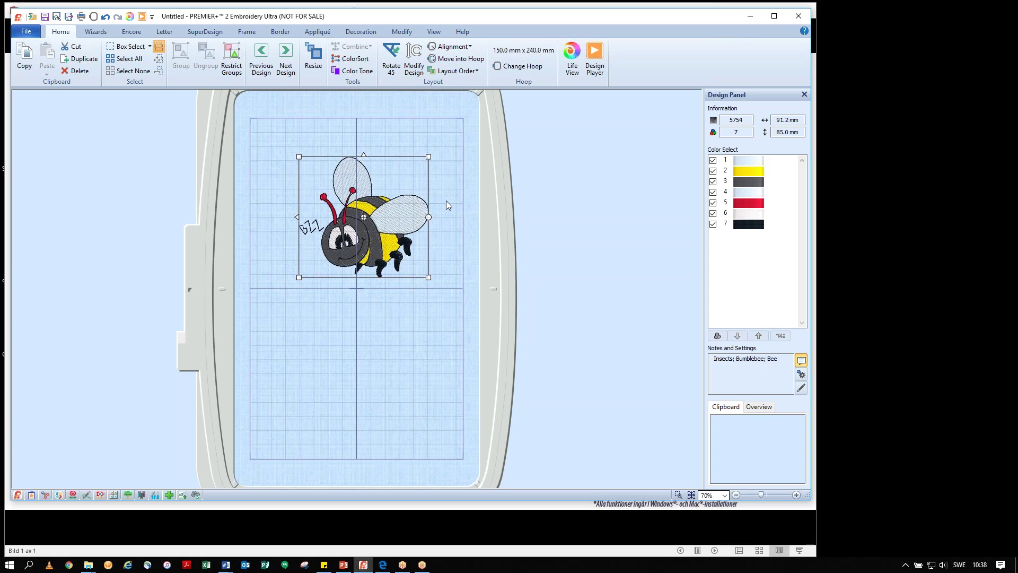
click(105, 17)
click(105, 18)
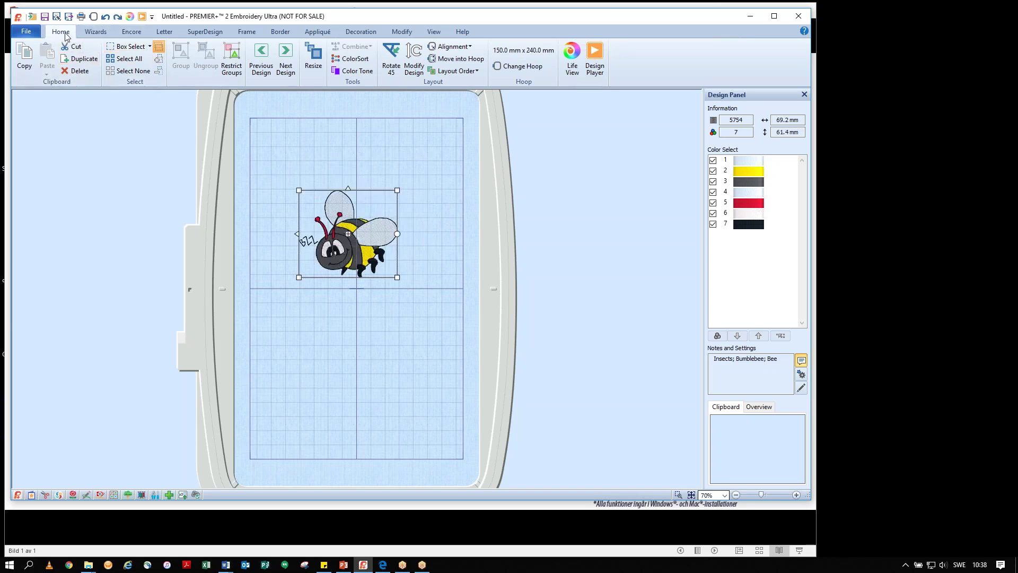
Turn on Resize for the bee and enlarge it to about 99 × 94 mm, then reduce it to about 97 × 76 mm
click(317, 60)
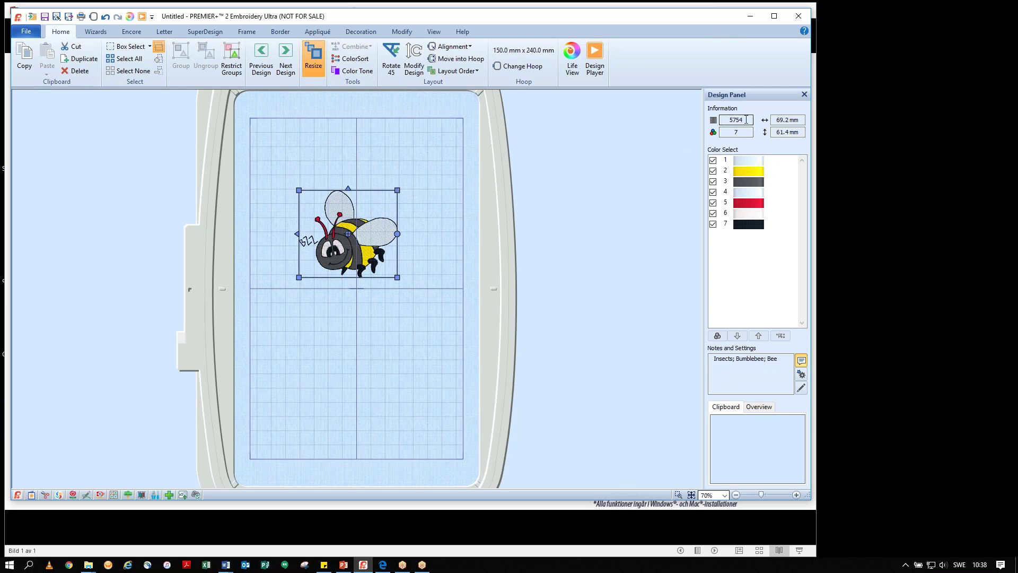
mouse_move(777, 132)
drag(397, 189, 440, 143)
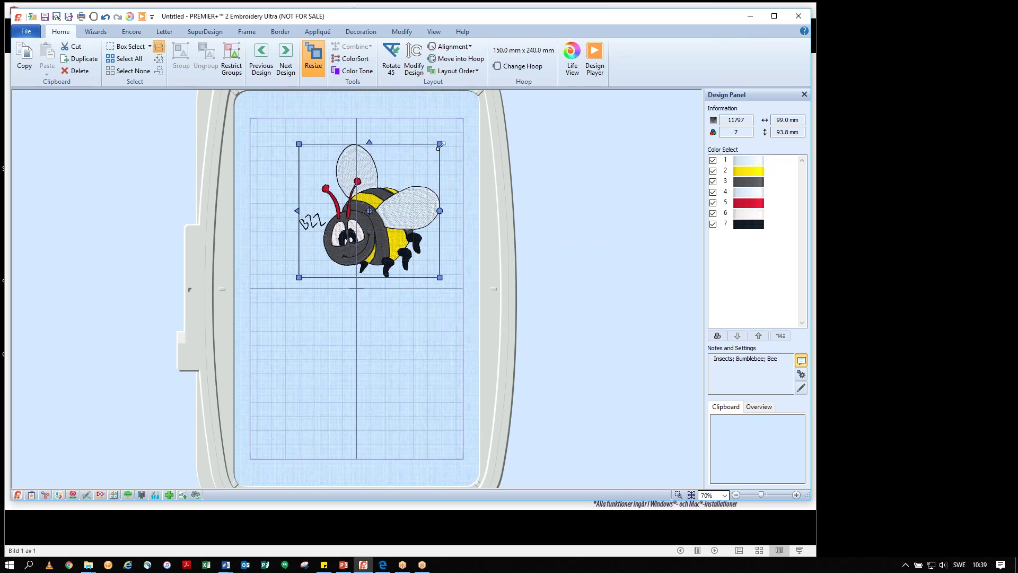
drag(439, 144, 440, 173)
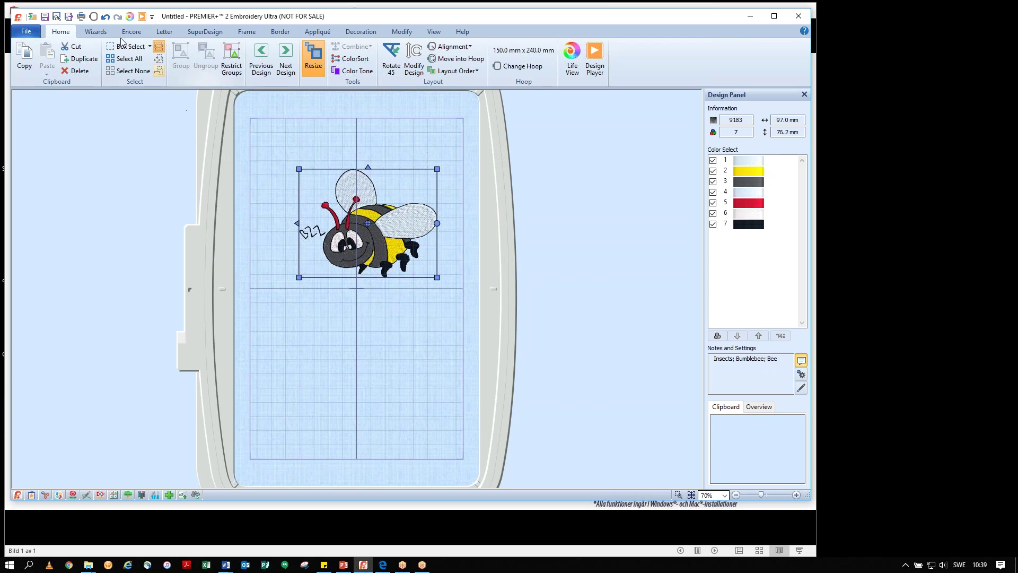
Undo all the density-controlled resizing of the bee, including the switch to Resize mode
click(106, 20)
click(106, 20)
click(106, 19)
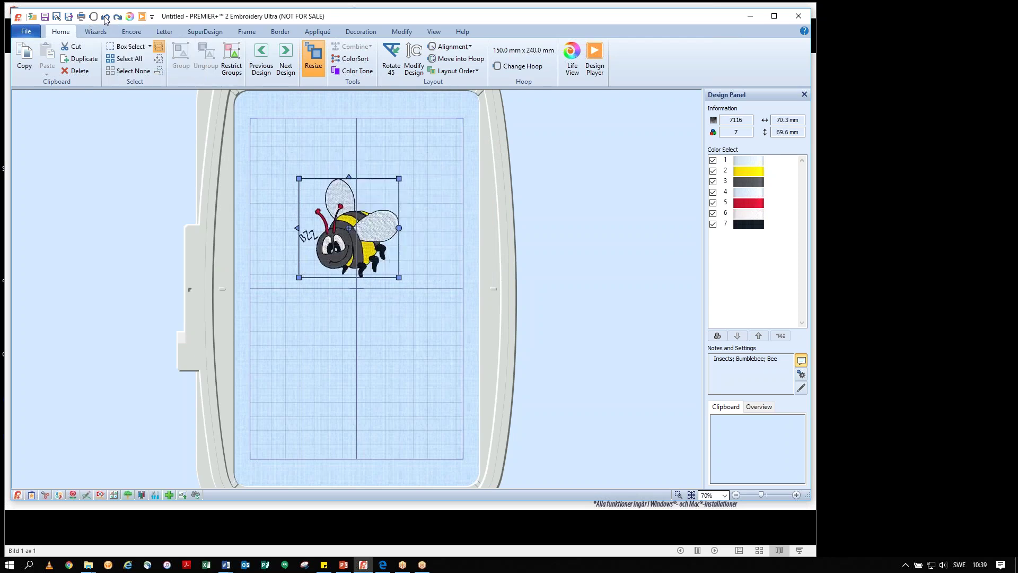
click(106, 20)
click(106, 19)
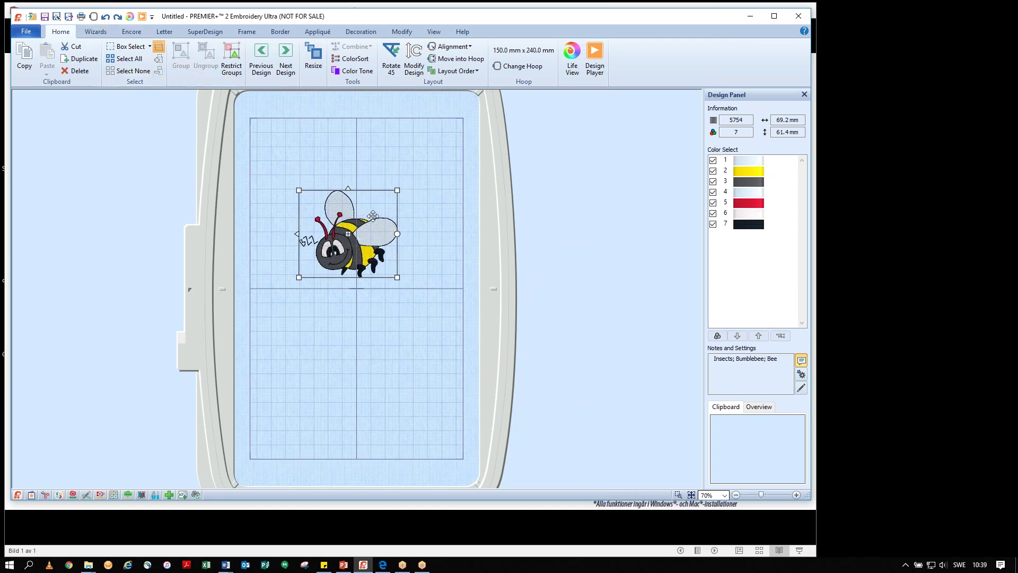
Move the bee toward the hoop's upper-left corner and add the letter P in the Valentina 12-40mm font at 12 mm
drag(376, 210, 344, 174)
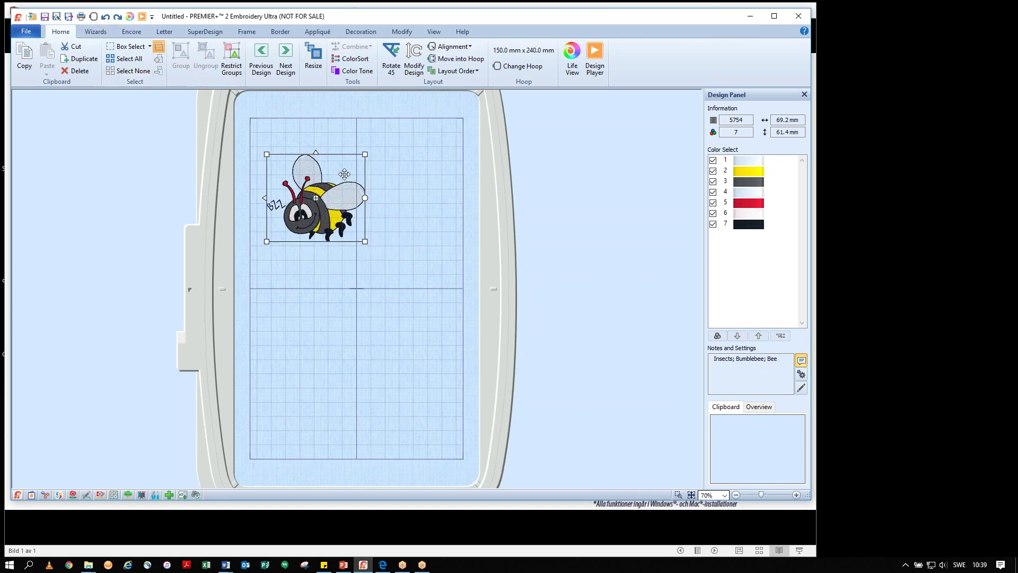
click(164, 33)
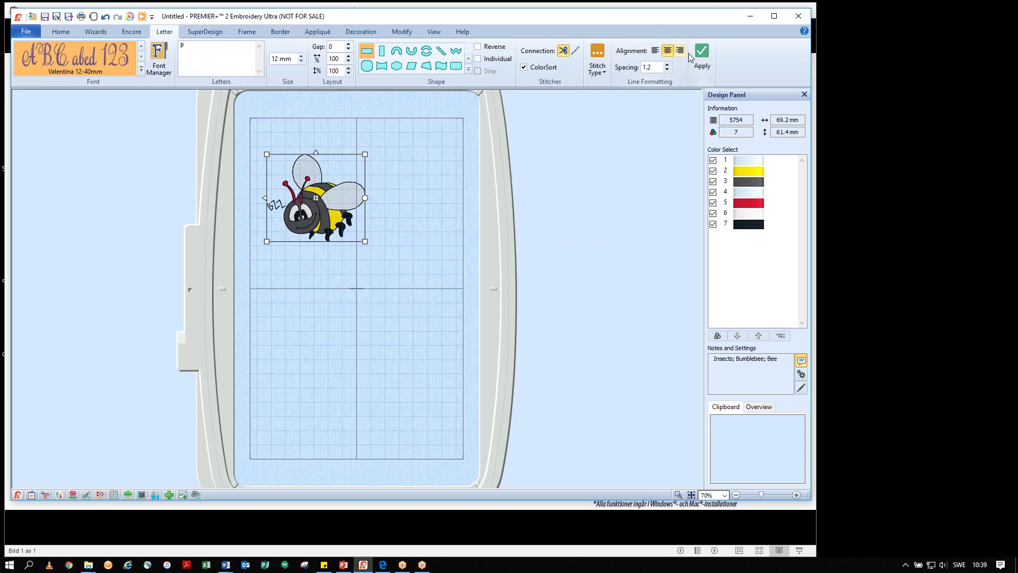
click(704, 58)
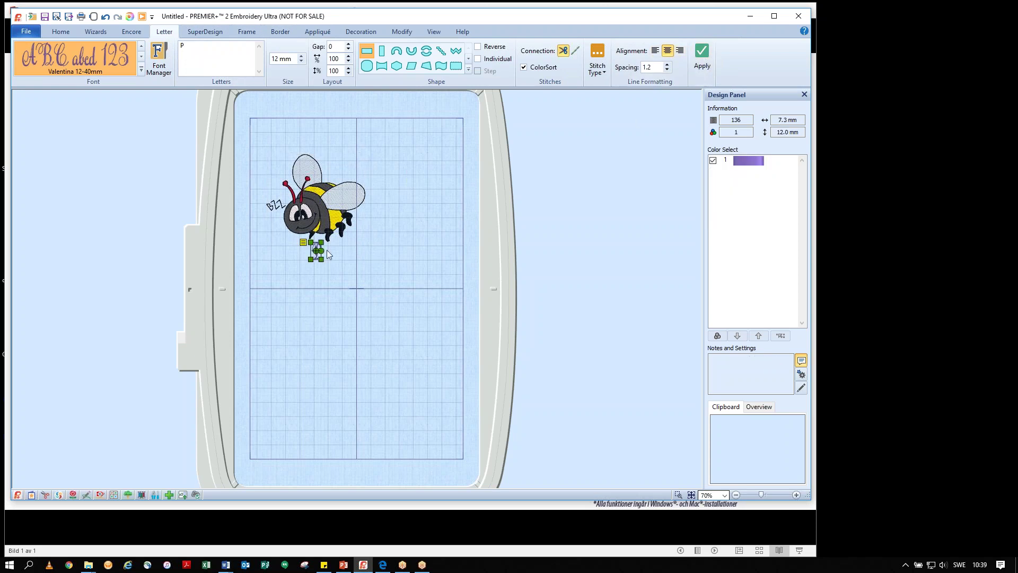
Enlarge the letter P to about 76 × 85 mm in the lower half of the hoop and fix it as stitches
drag(315, 254, 414, 426)
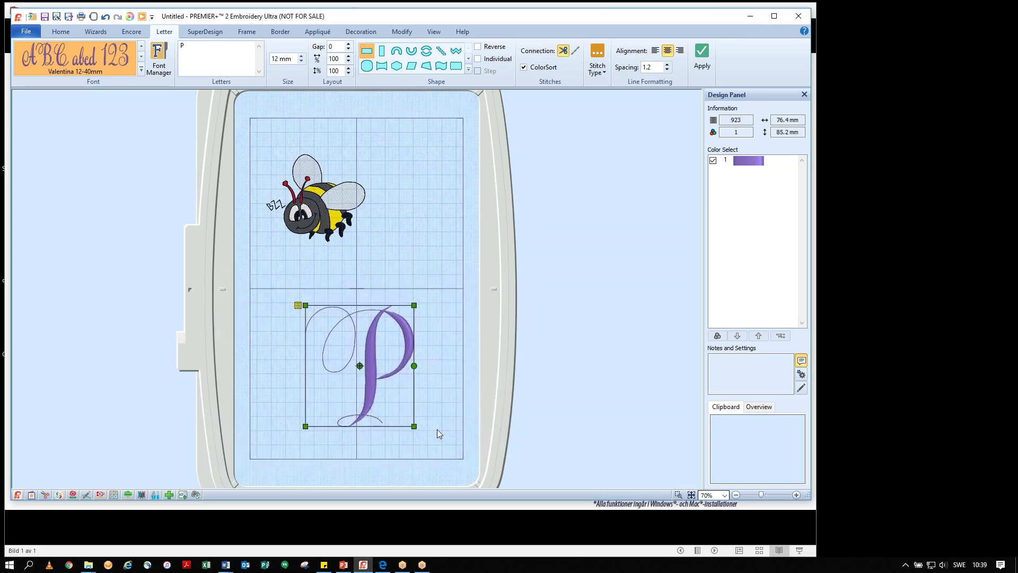
drag(392, 350, 369, 343)
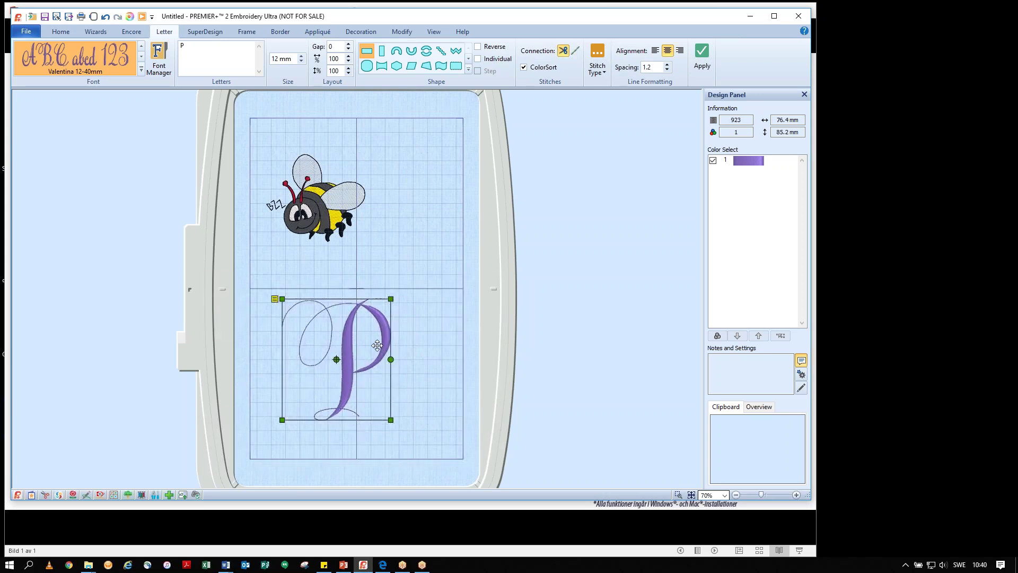
right_click(371, 315)
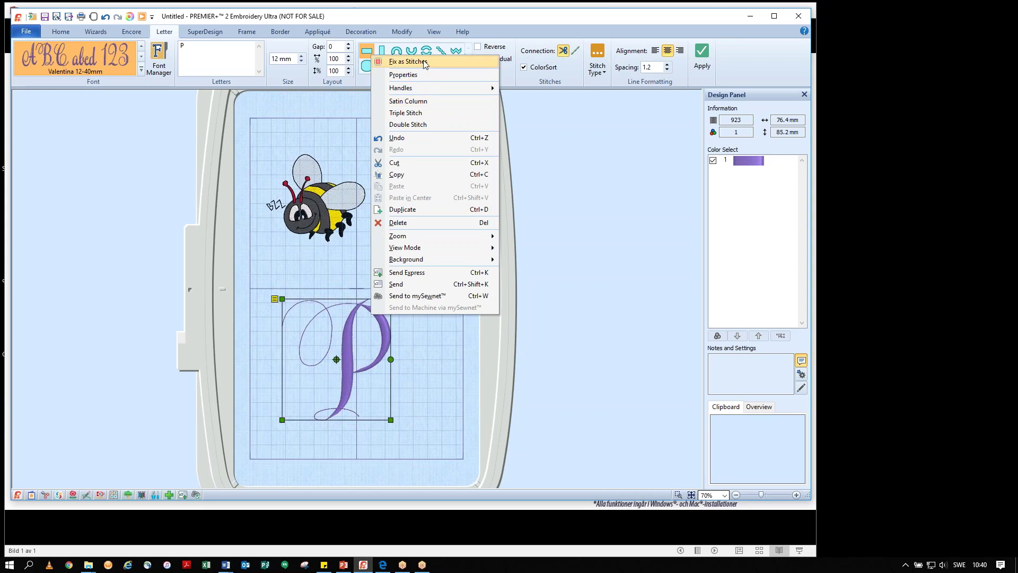
click(408, 62)
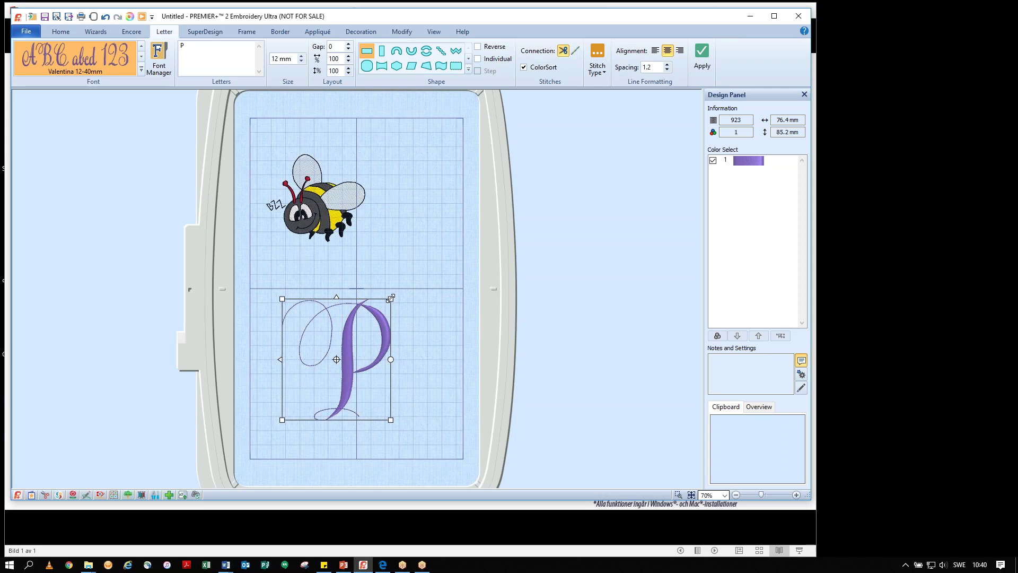
Add the grey green-eyed cat face SuperDesign at 104 mm and place it to the right of the bee
click(320, 226)
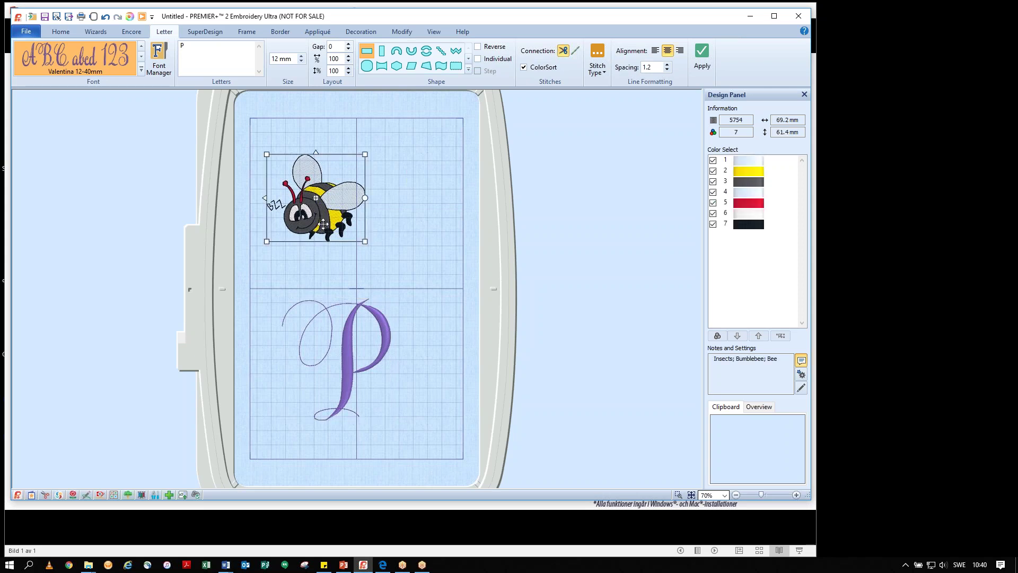
click(211, 33)
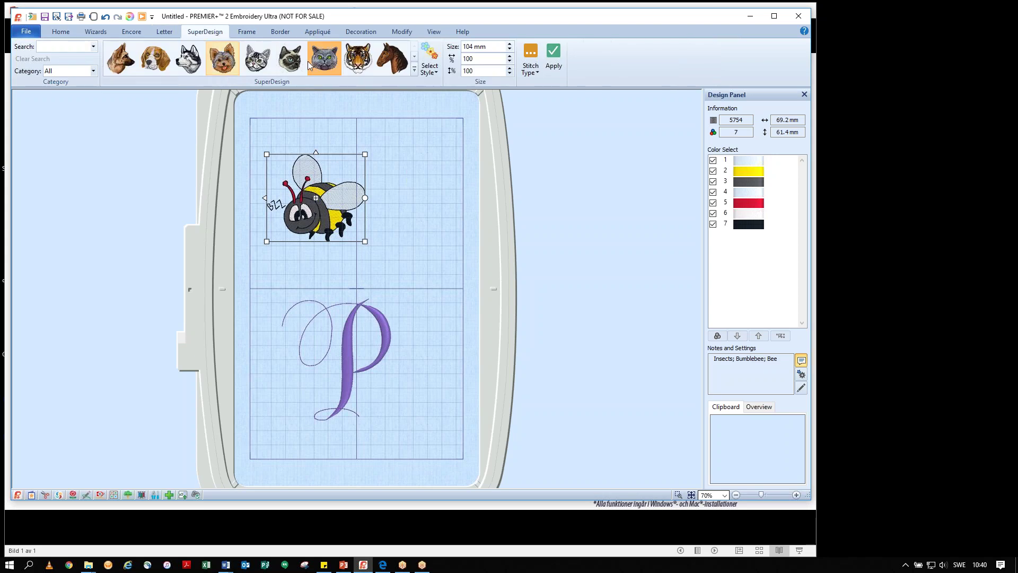
click(323, 66)
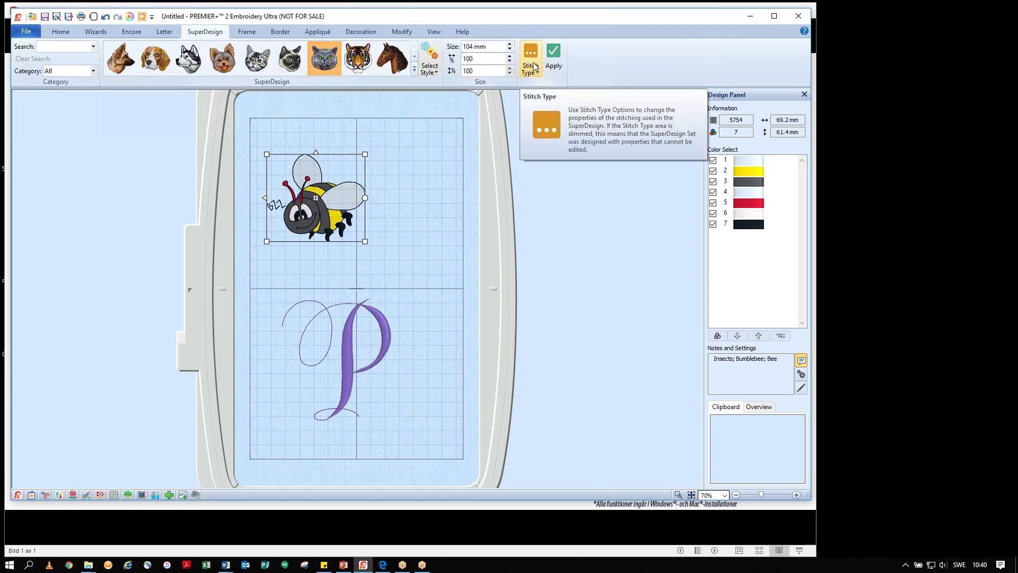
click(556, 60)
drag(393, 264, 507, 220)
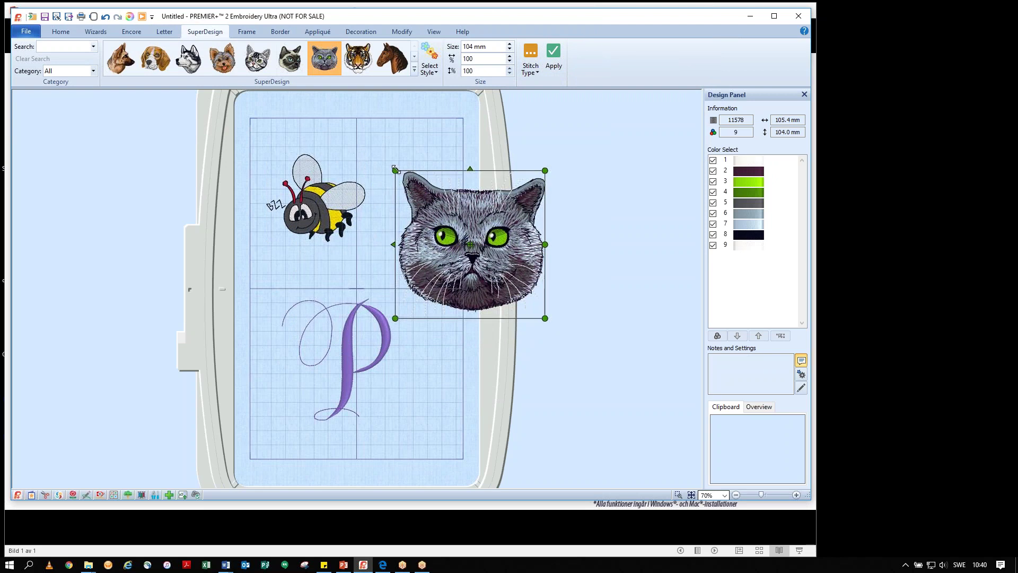
Reduce the cat face to about 76 × 82 mm and position it inside the hoop beside the bee
drag(454, 201, 350, 192)
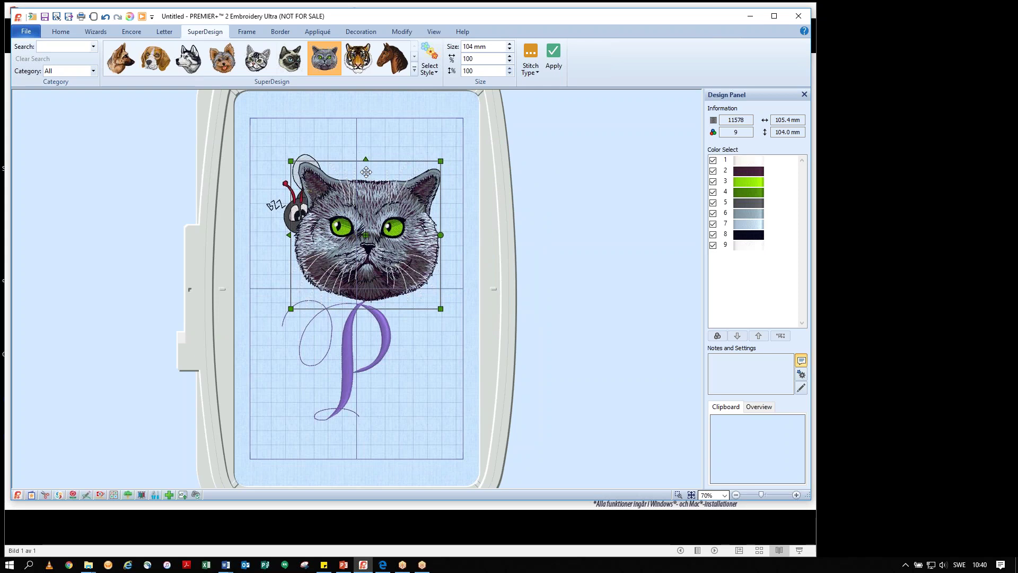
drag(366, 172, 471, 173)
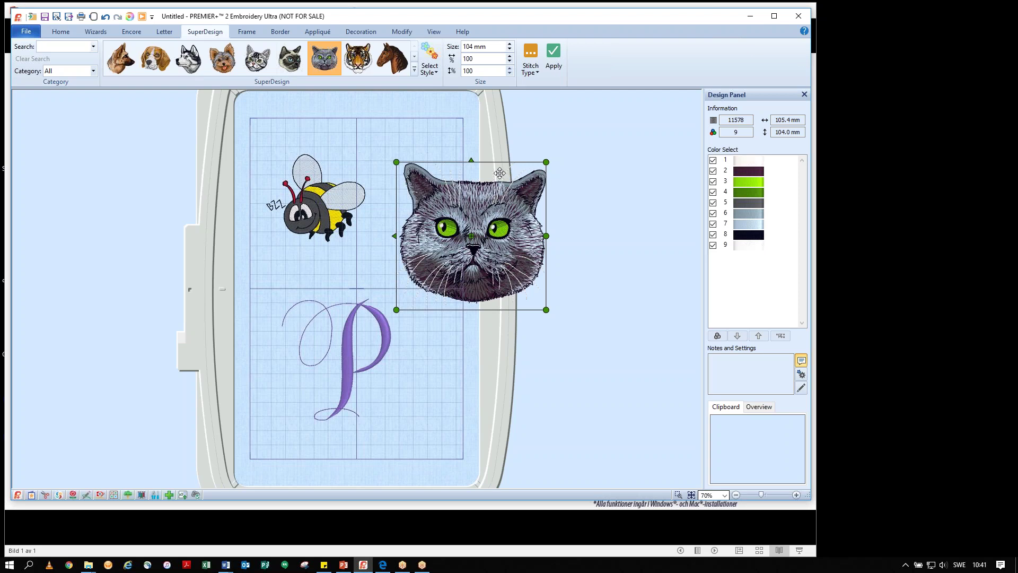
drag(499, 173, 457, 196)
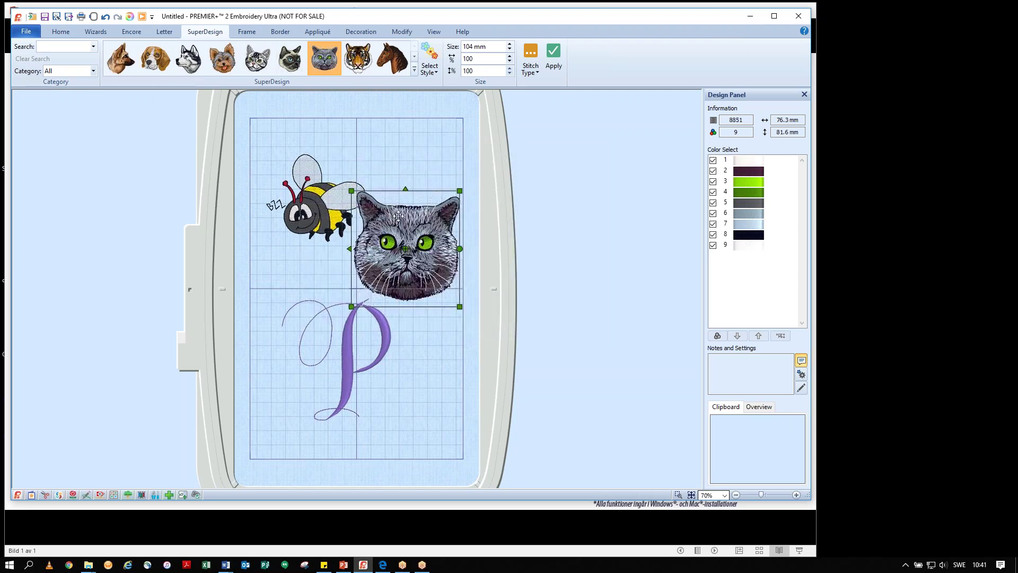
Move the letter P to the hoop's lower-left area and the bee into its upper-left corner
click(337, 339)
drag(337, 337, 309, 348)
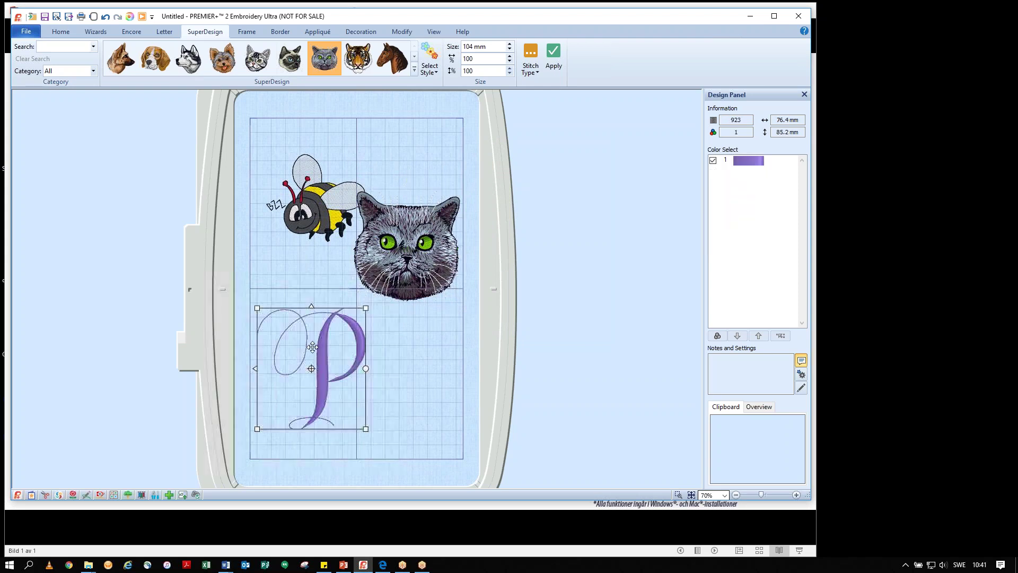
click(320, 203)
drag(319, 203, 303, 180)
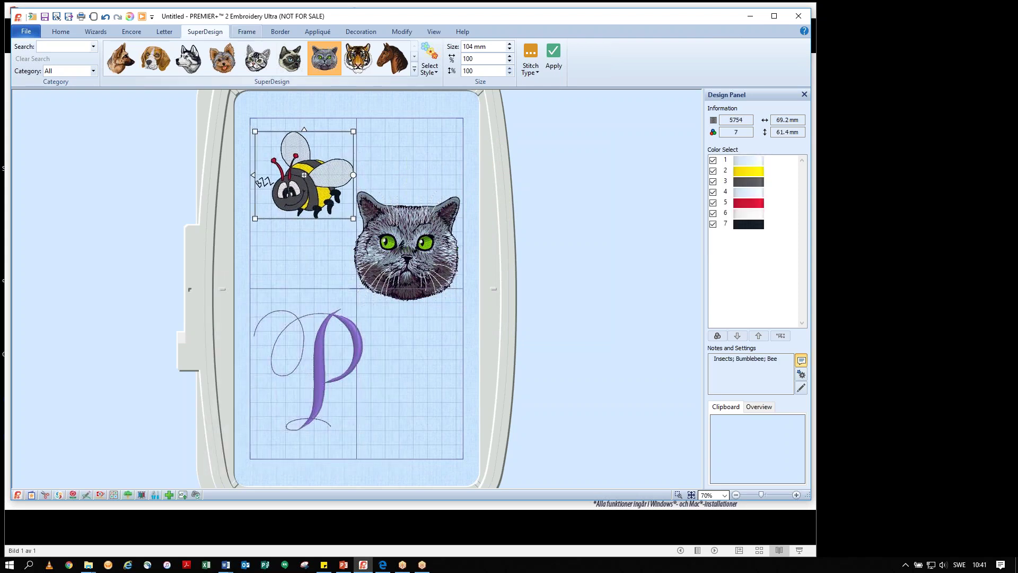
Turn on Resize for the bee, then select the cat face and the letter P to compare whether Resize is available
click(68, 31)
click(314, 55)
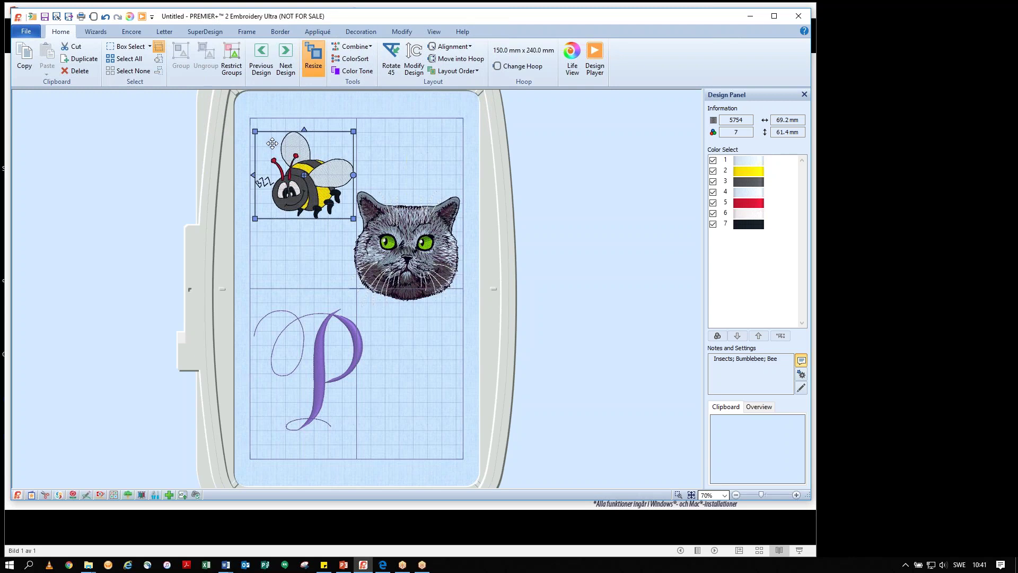
click(412, 244)
drag(415, 243, 417, 242)
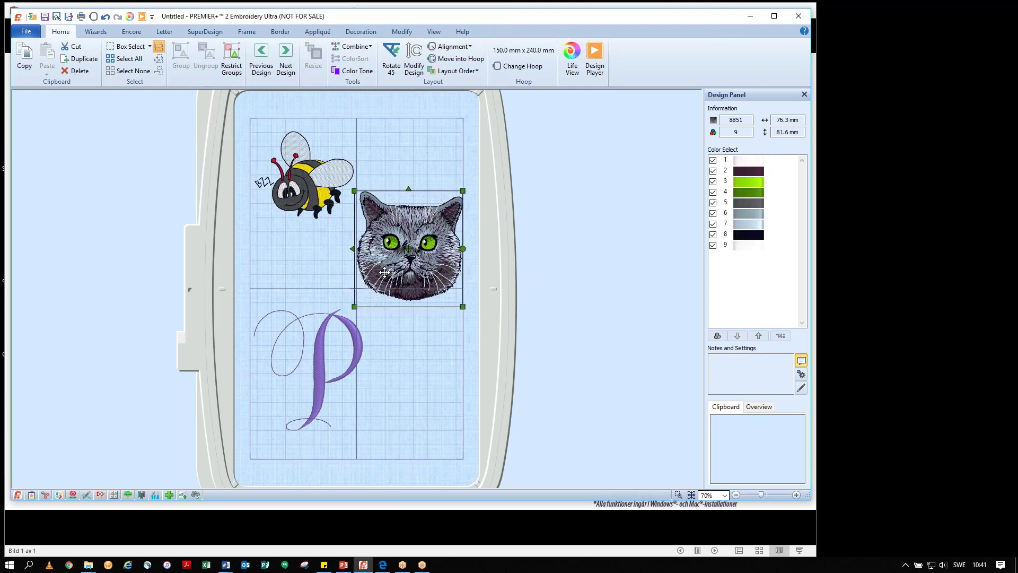
click(312, 368)
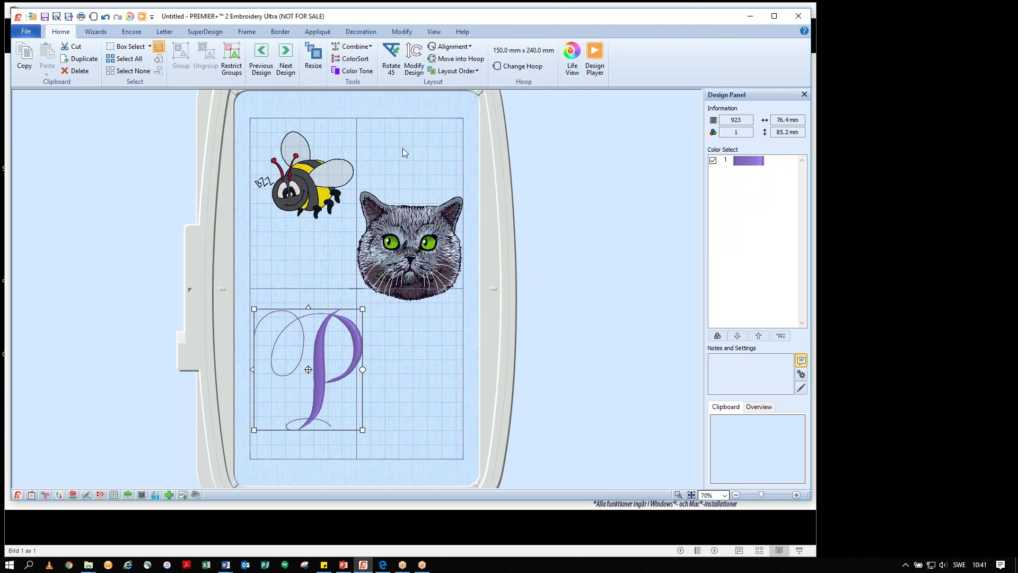
Surround the letter P with the highlighted wide double-oval frame, grouped with a 2.5 mm margin, and move the group inside the hoop
click(247, 33)
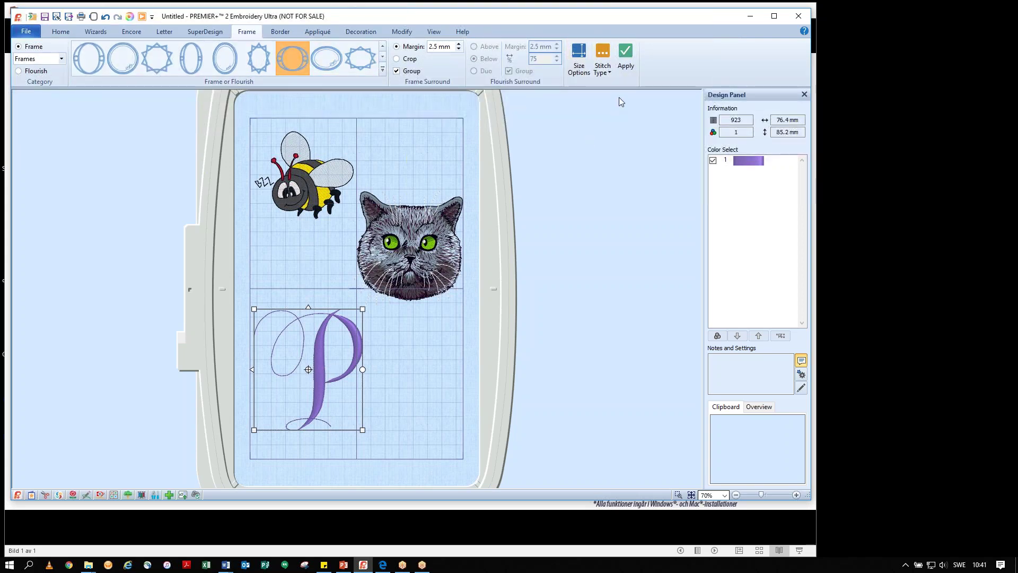
click(625, 53)
drag(377, 360, 421, 365)
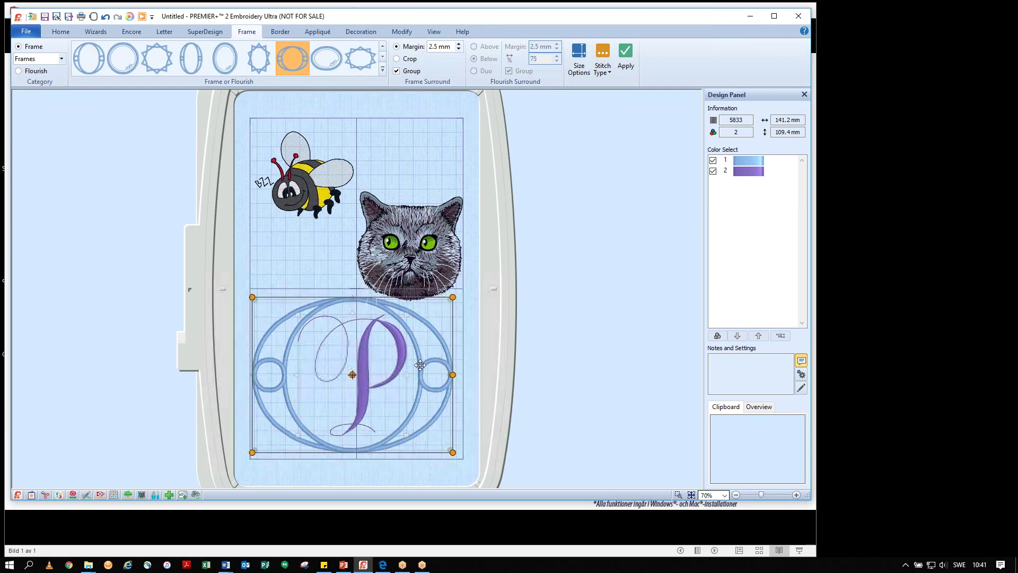
Move the cat face up clear of the frame, and select the framed letter P group
click(443, 285)
drag(427, 243, 427, 207)
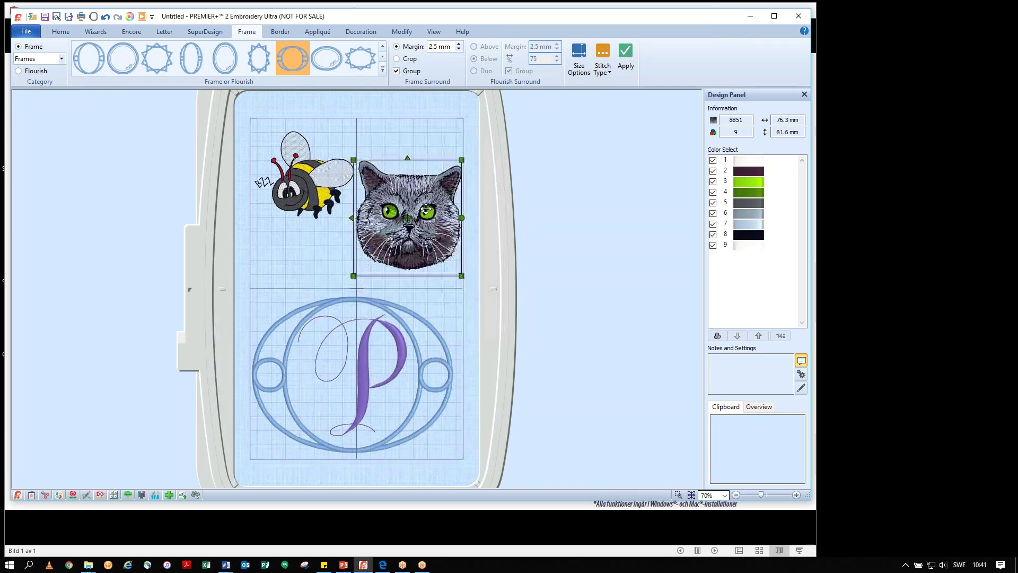
click(396, 399)
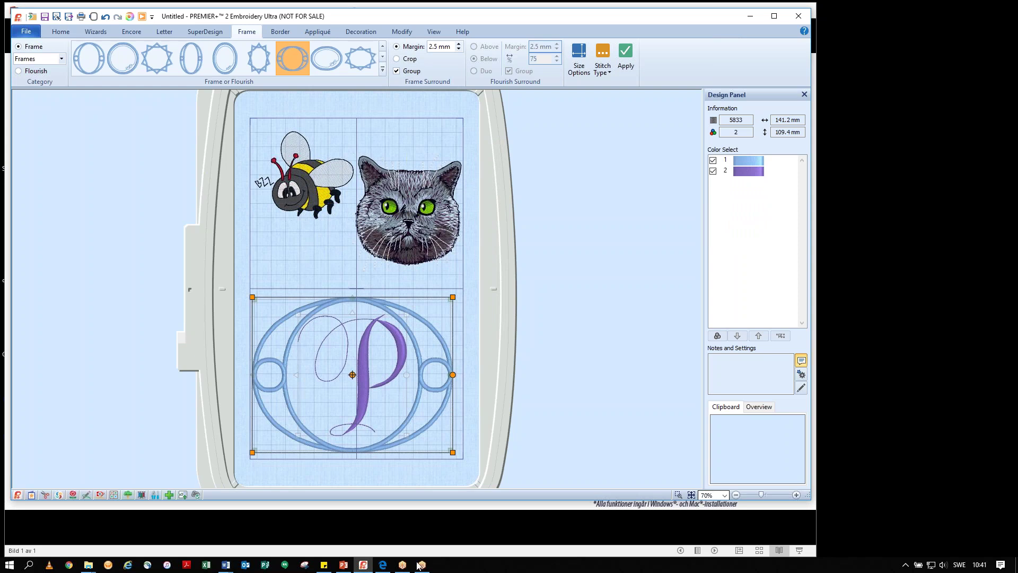
Switch to the Edge browser showing samlingsbild11.pdf with the PREMIER+ 2 product overview
click(384, 566)
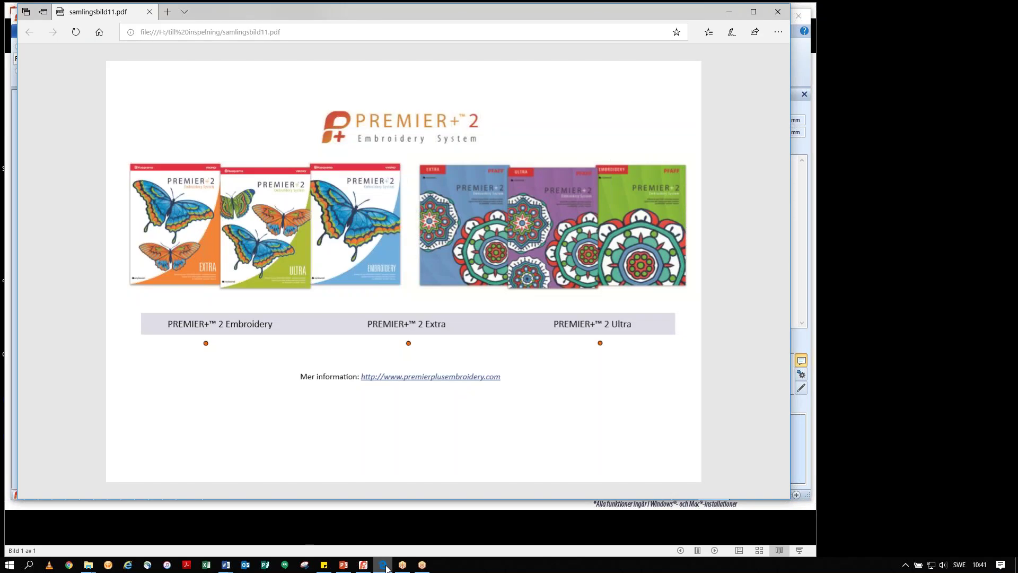